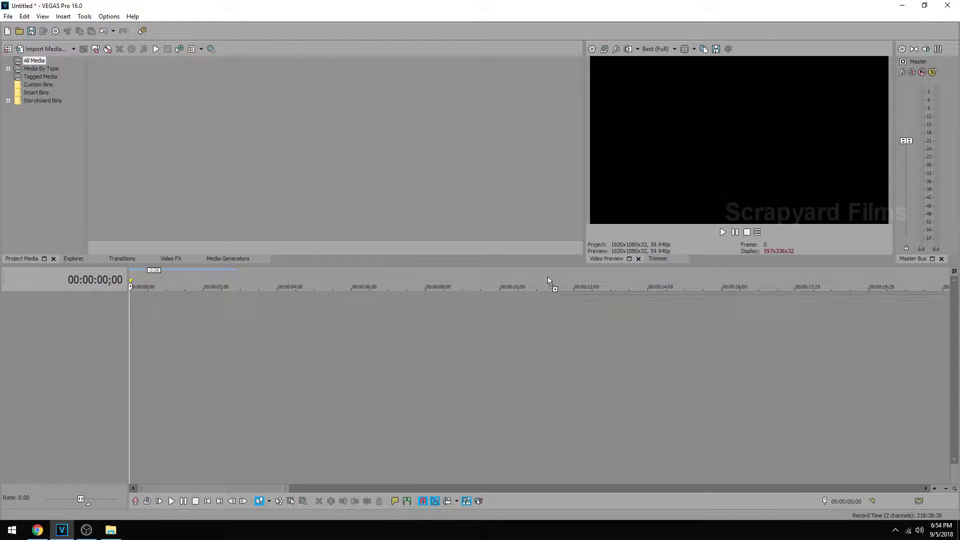
Add the Dad's Fathers day clip to the timeline, keep project settings, and trim it short.
left_click_drag(549, 281, 208, 337)
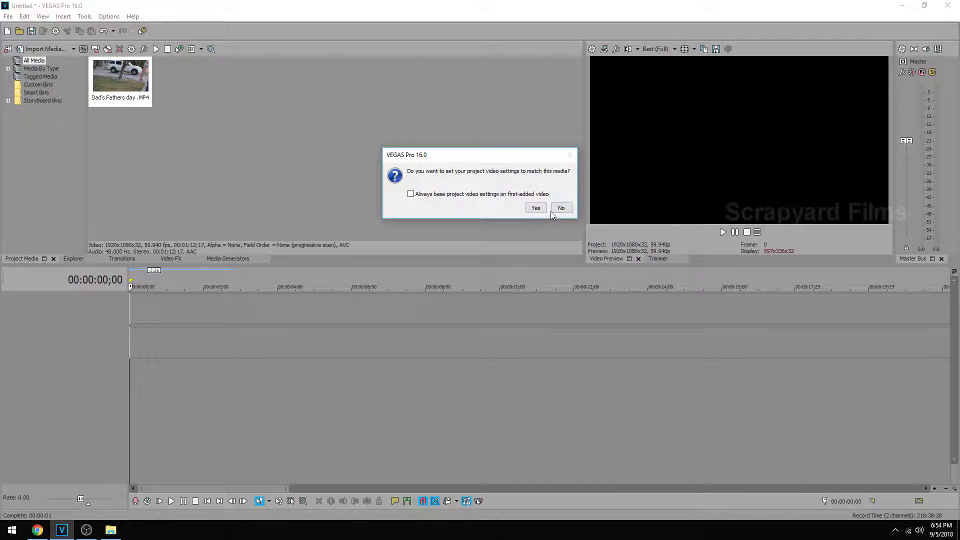
left_click(559, 209)
left_click_drag(131, 296, 450, 296)
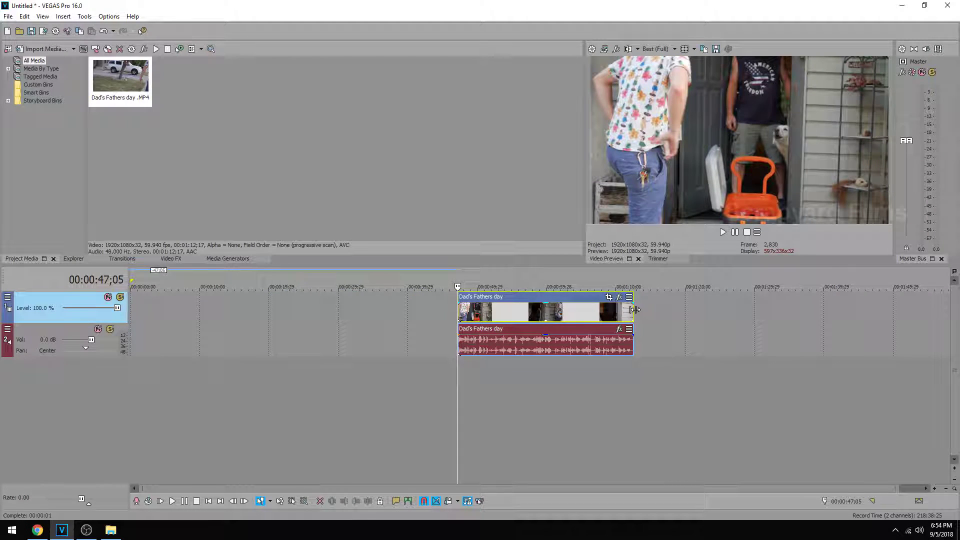
left_click_drag(633, 308, 492, 308)
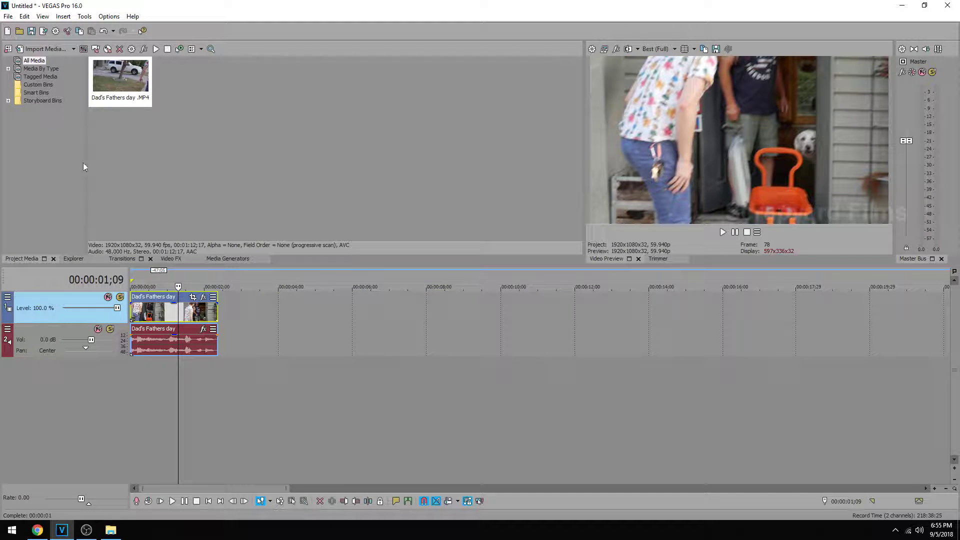
left_click(8, 16)
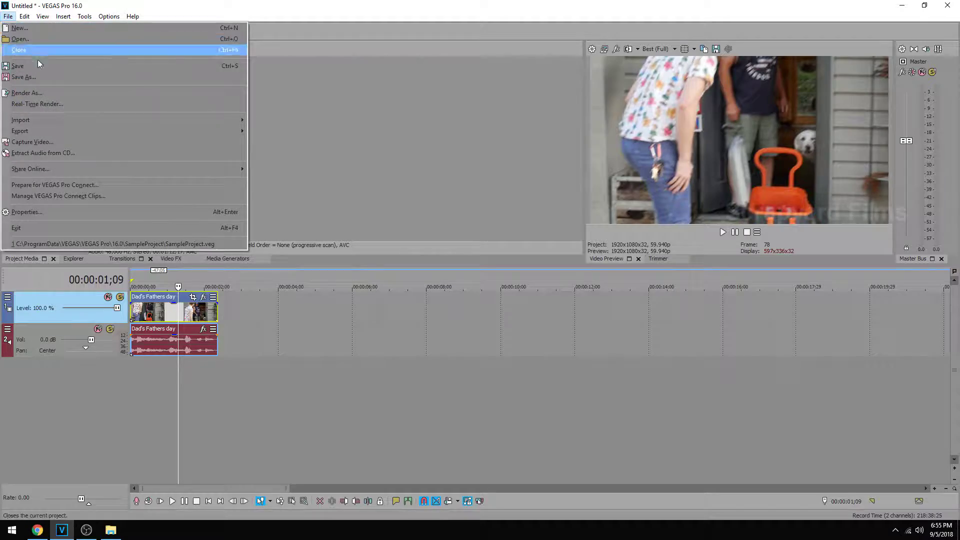
In Render As, compare the MAGIX AVC/AAC MP4 and MAGIX HEVC/AAC MP4 templates, ending on AVC.
left_click(35, 94)
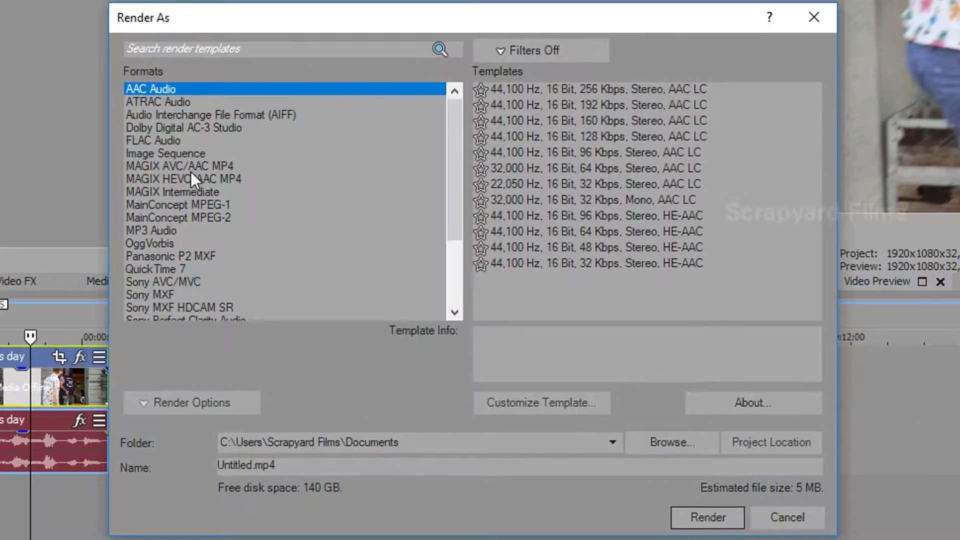
left_click(150, 166)
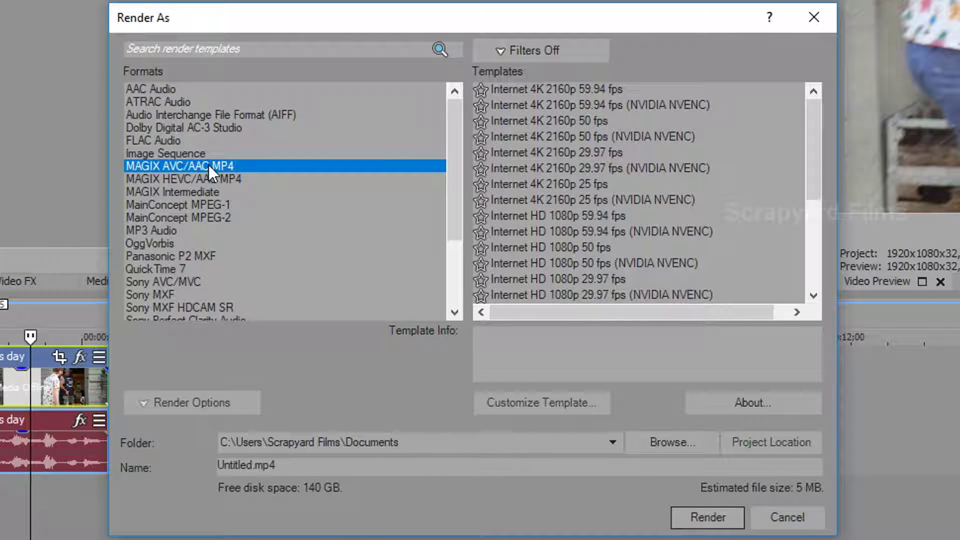
left_click(195, 178)
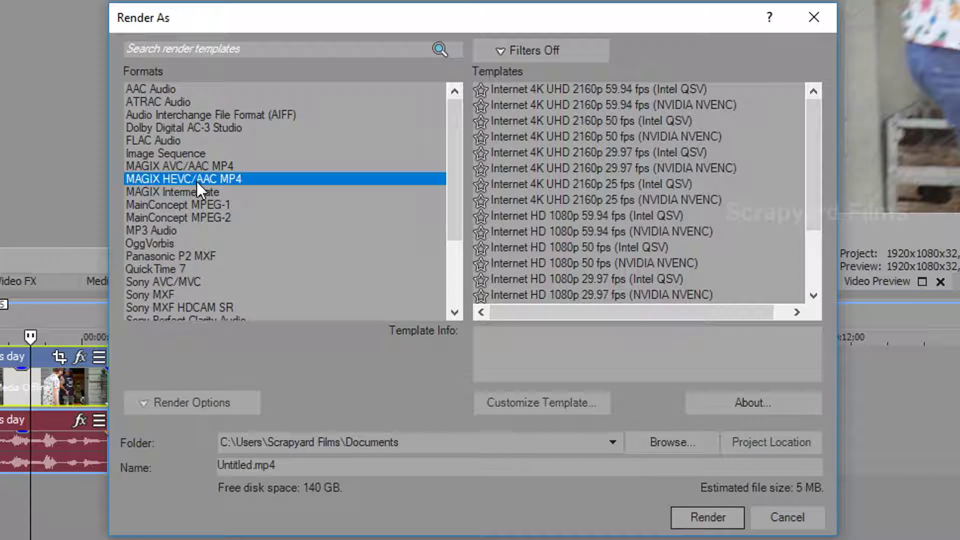
left_click(191, 168)
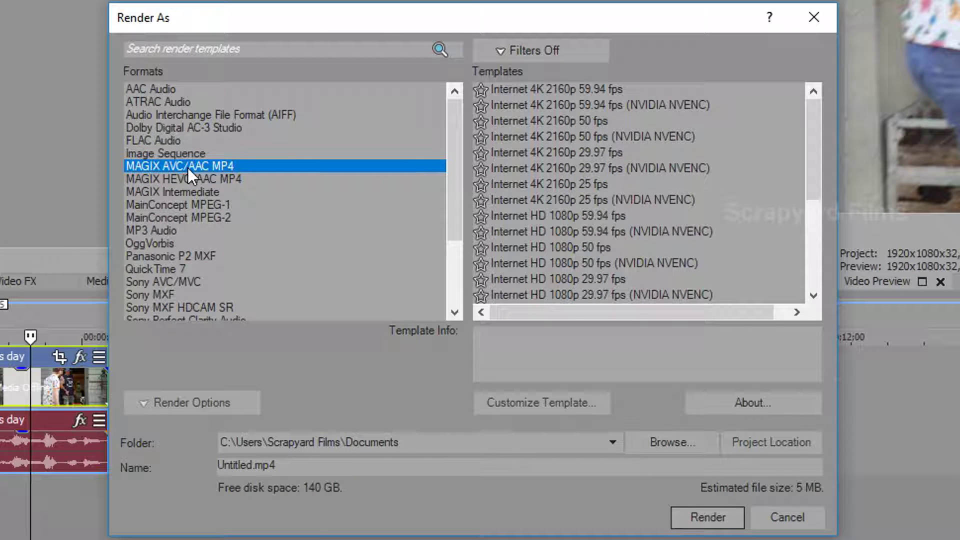
left_click(188, 178)
key("Up")
left_click(199, 178)
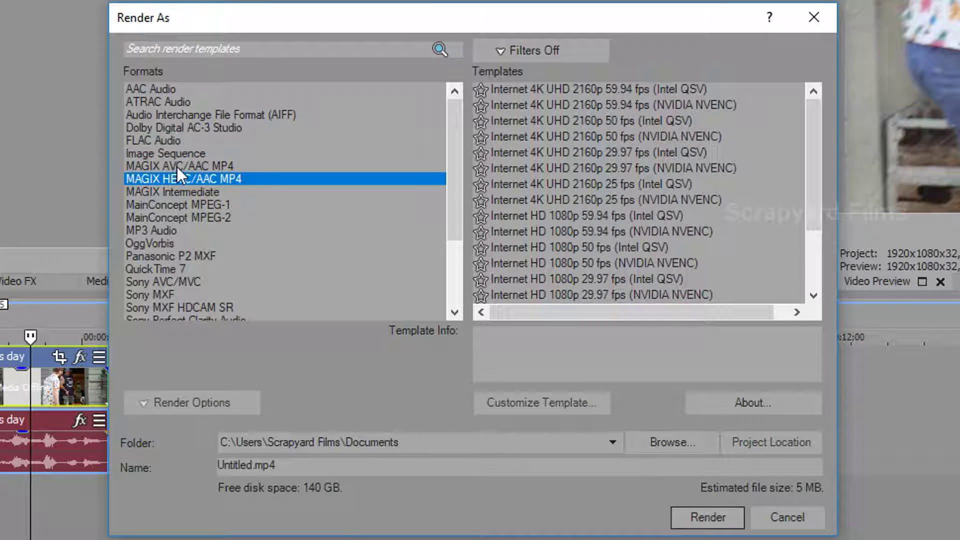
left_click(181, 167)
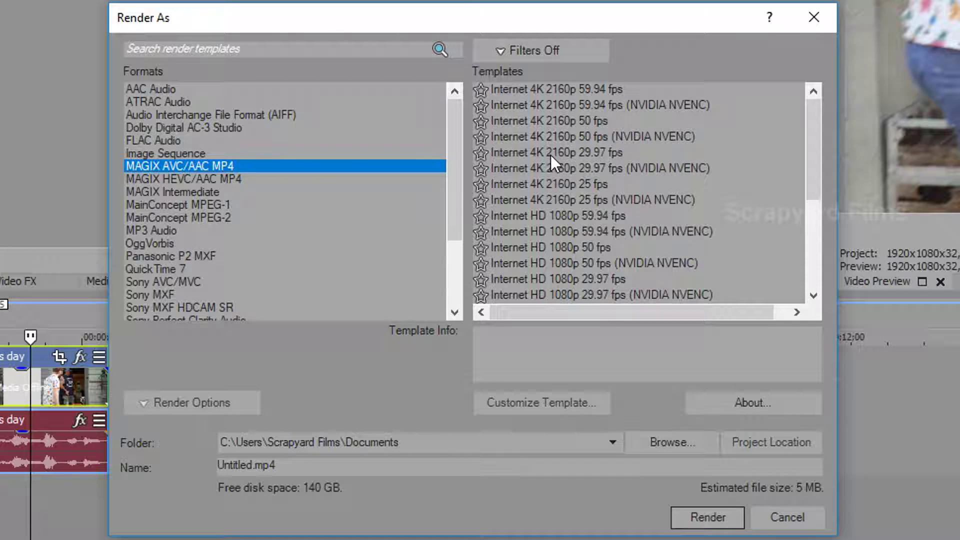
left_click(212, 181)
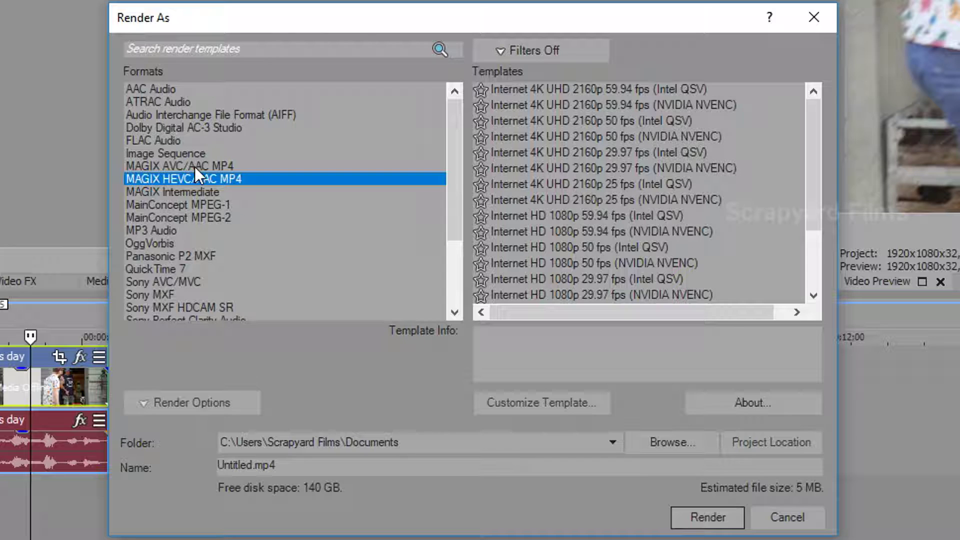
left_click(194, 167)
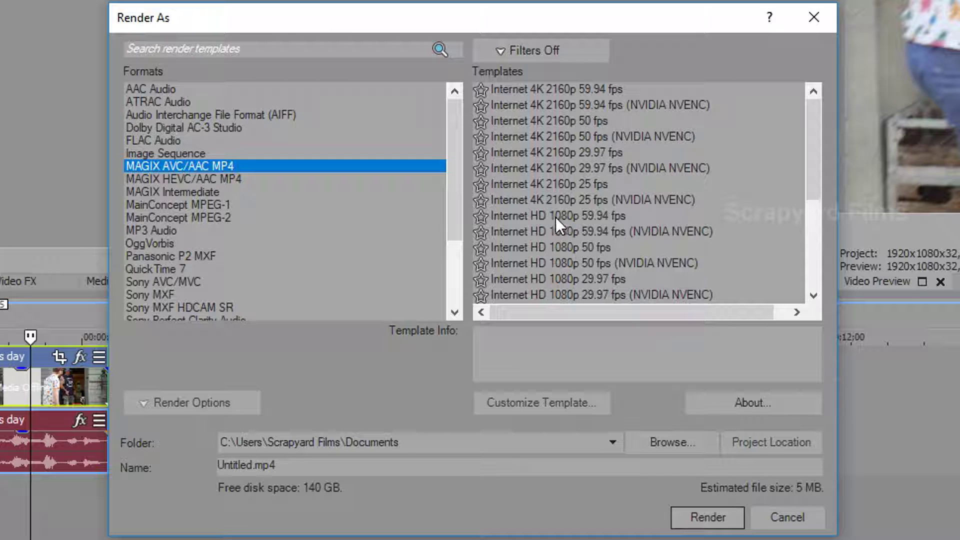
Customize the AVC Internet HD 1080p 59.94 fps (NVIDIA NVENC) template.
left_click(536, 232)
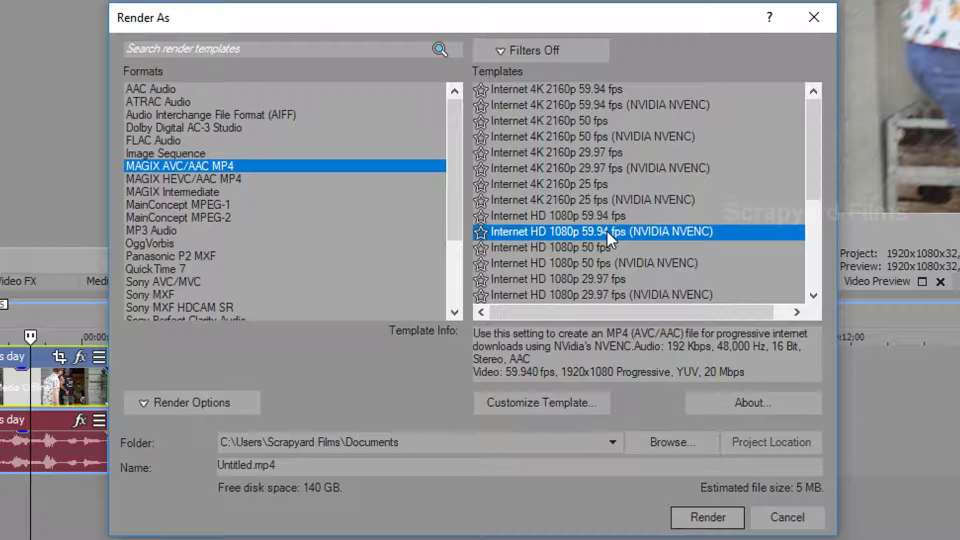
left_click(570, 217)
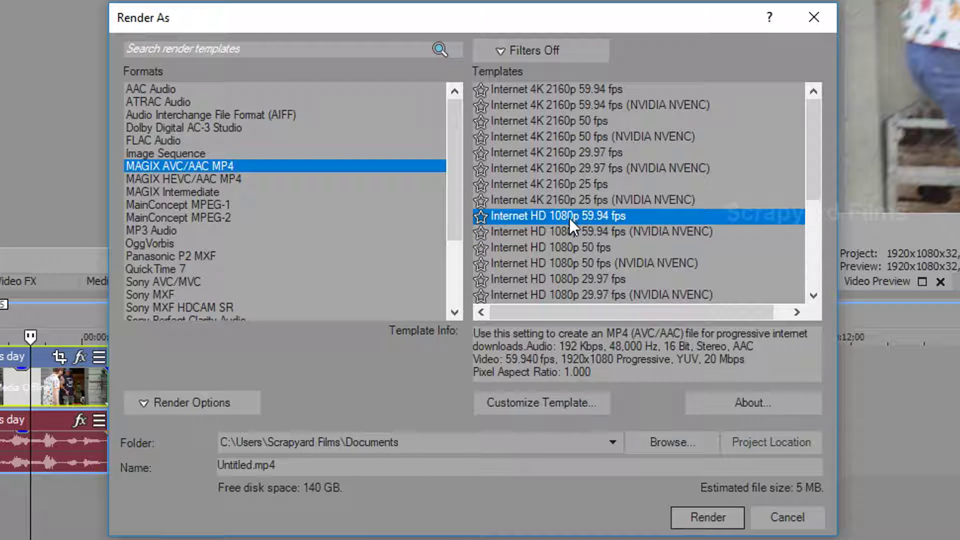
left_click(571, 230)
left_click(544, 400)
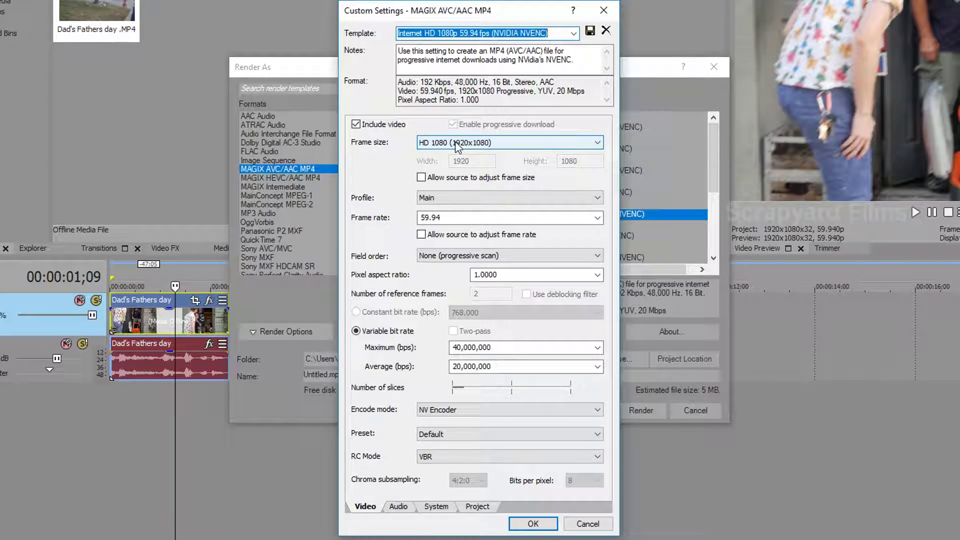
Keep the Main profile and set the maximum video bit rate to 100,000,000 bps.
left_click(447, 197)
left_click(447, 218)
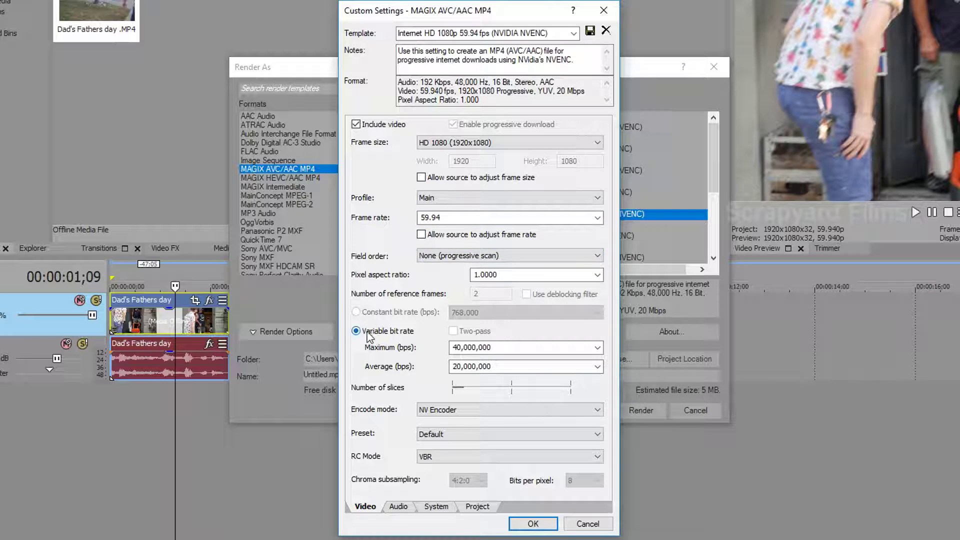
double_click(474, 347)
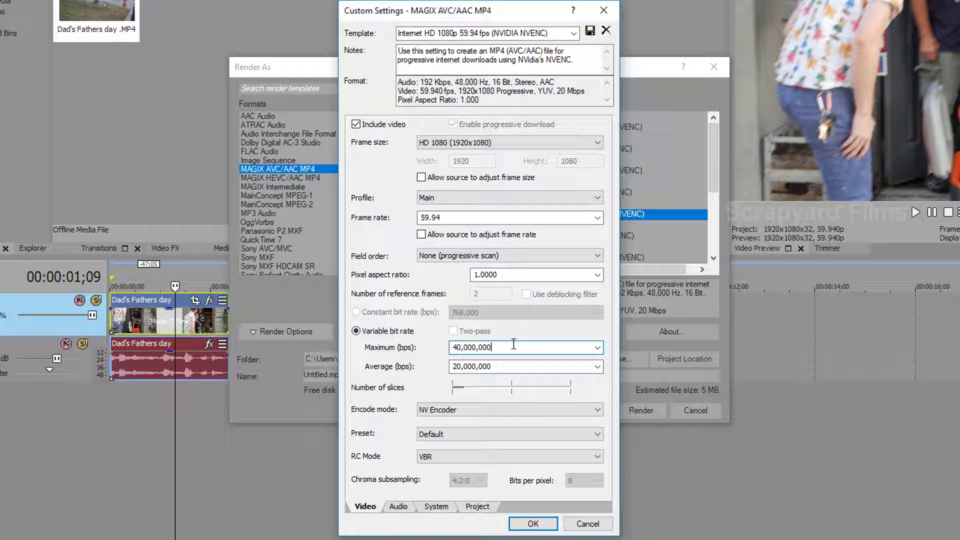
type("100,000,000")
key("Tab")
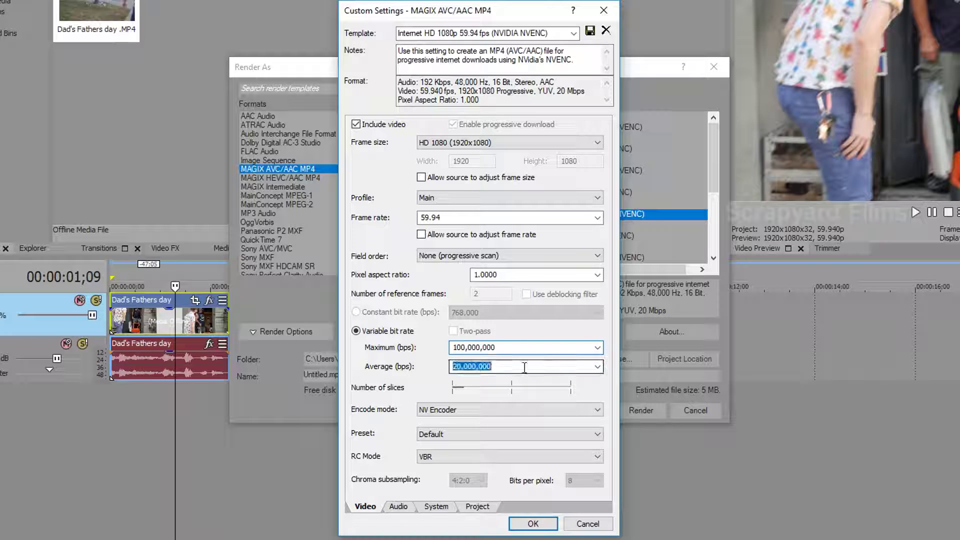
Set the average video bit rate to 100,000,000 bps, keeping NV Encoder as encode mode.
left_click(597, 367)
left_click(598, 369)
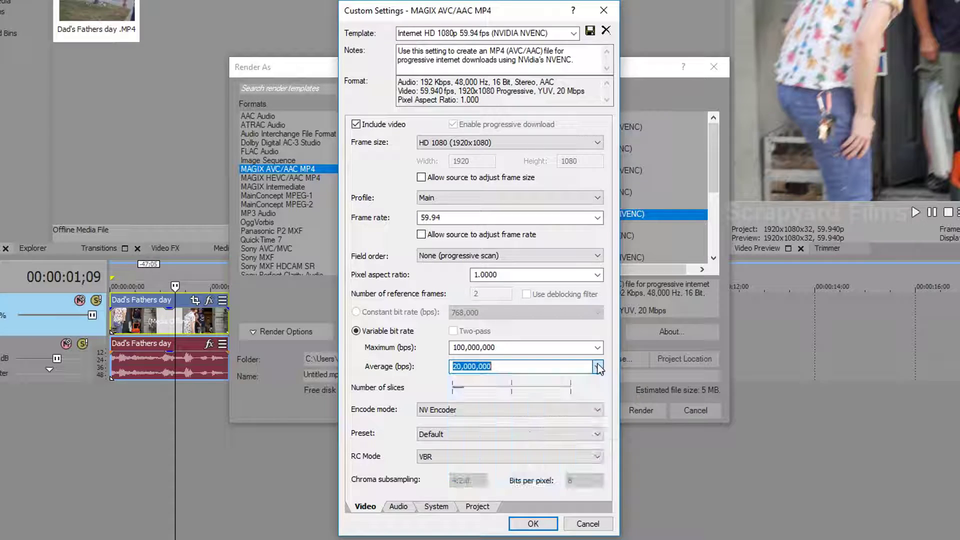
type("100000000")
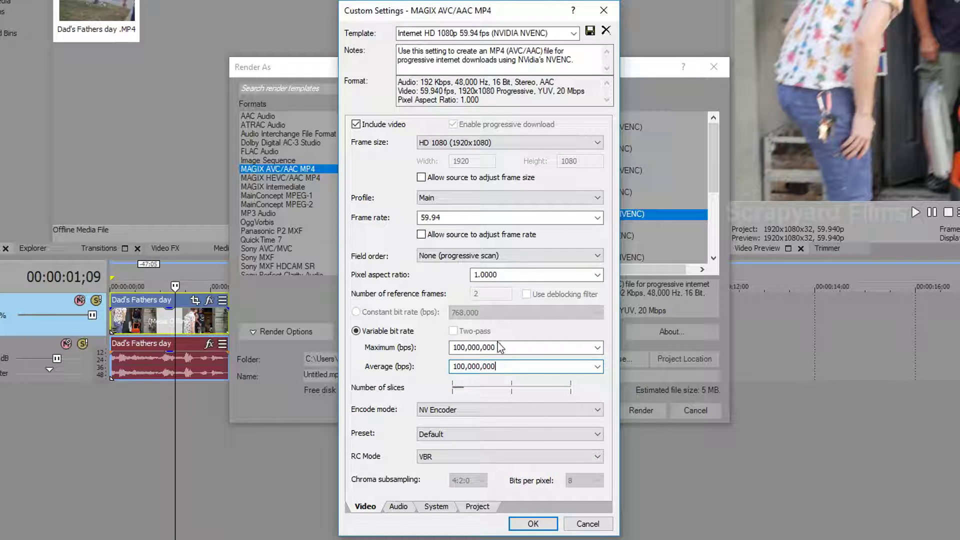
left_click(551, 410)
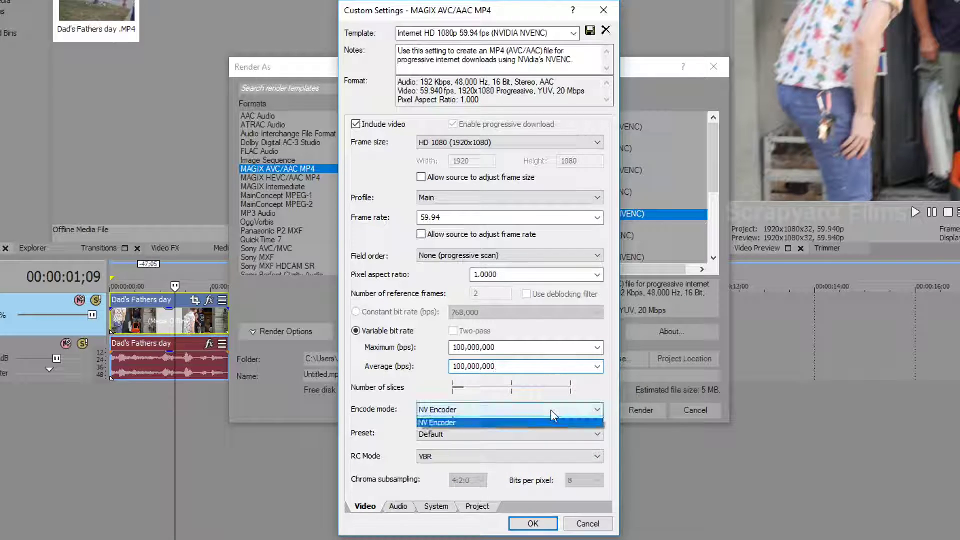
left_click(551, 410)
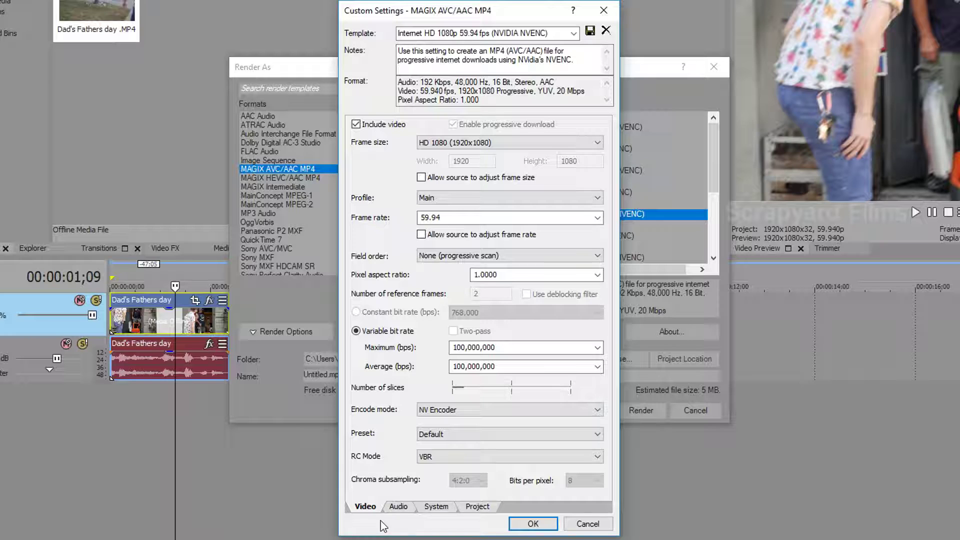
left_click(398, 507)
left_click(568, 162)
Set the audio bit rate to 320,000 bps and video rendering quality to Best.
left_click(539, 185)
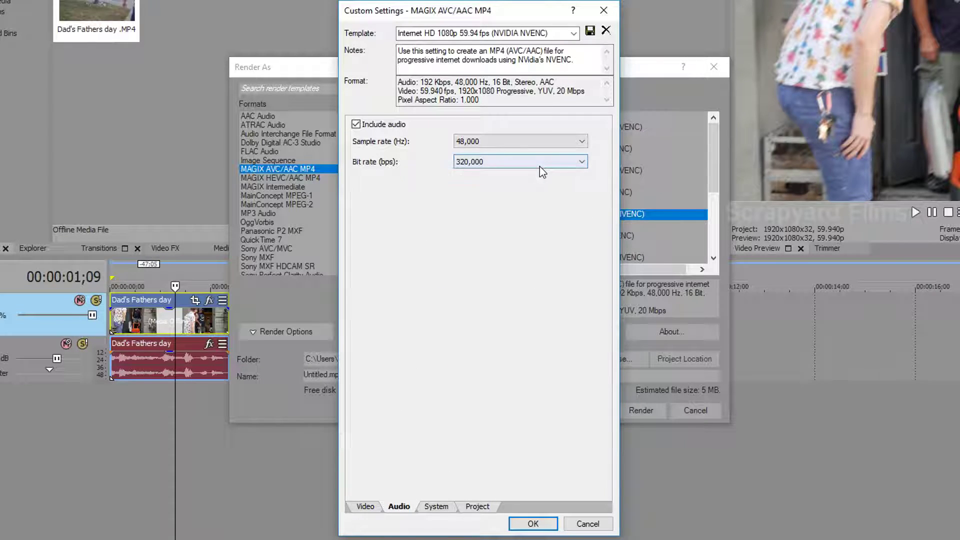
left_click(440, 505)
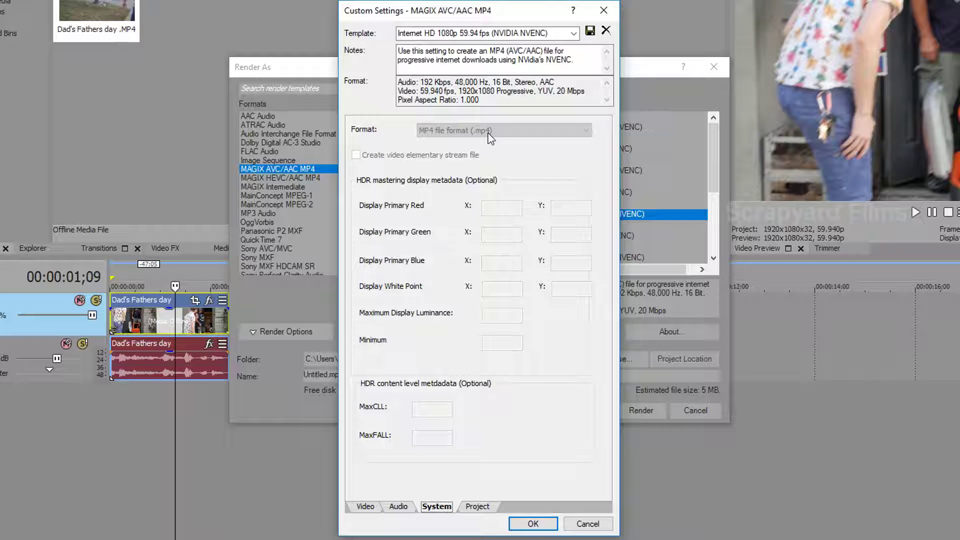
left_click(476, 506)
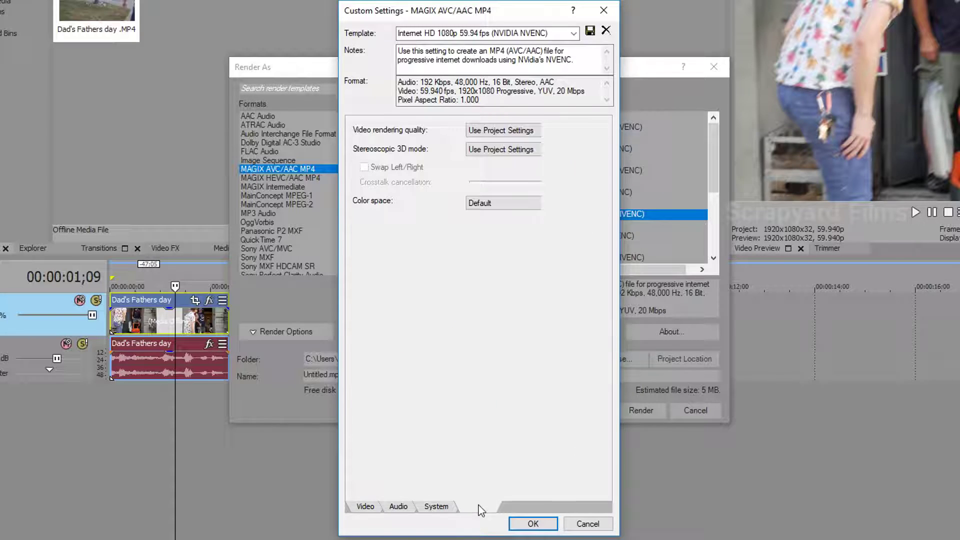
left_click(517, 132)
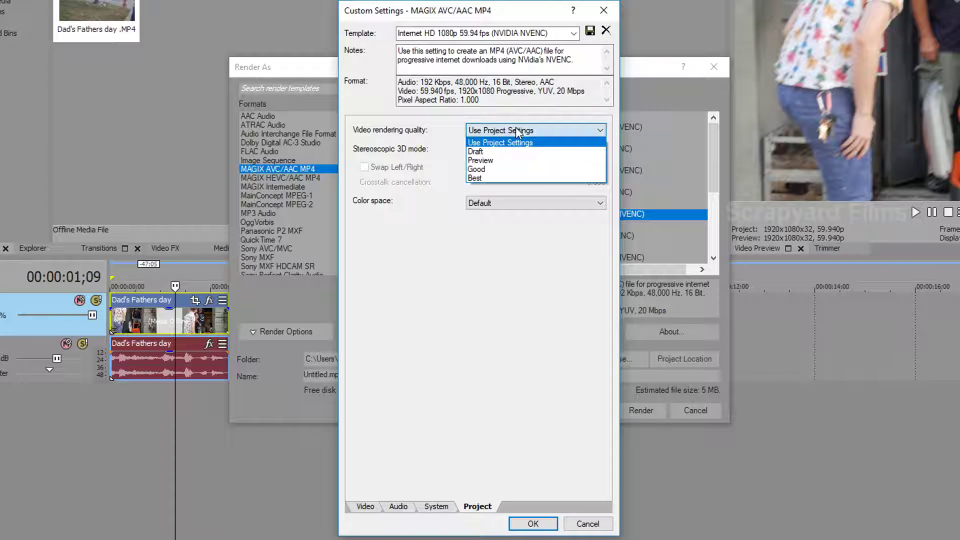
left_click(506, 175)
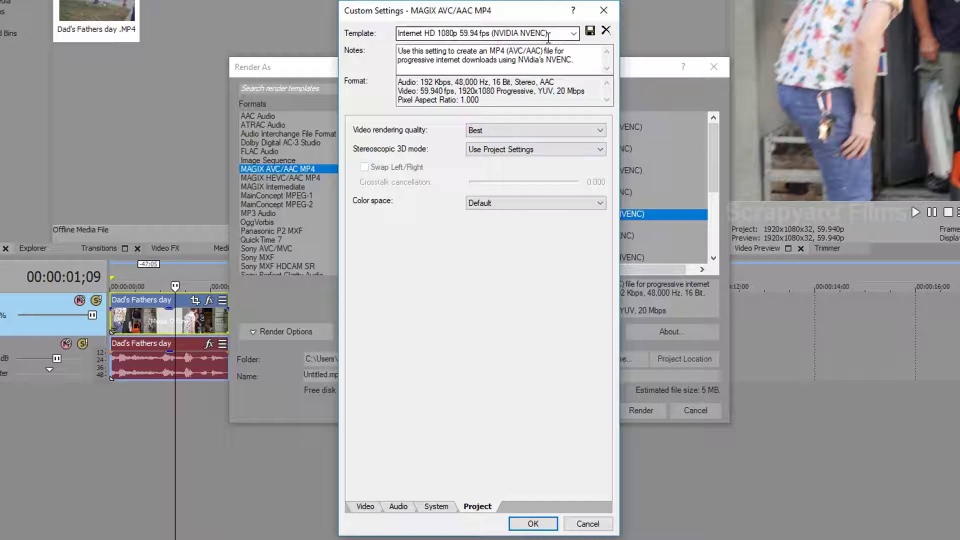
left_click(365, 506)
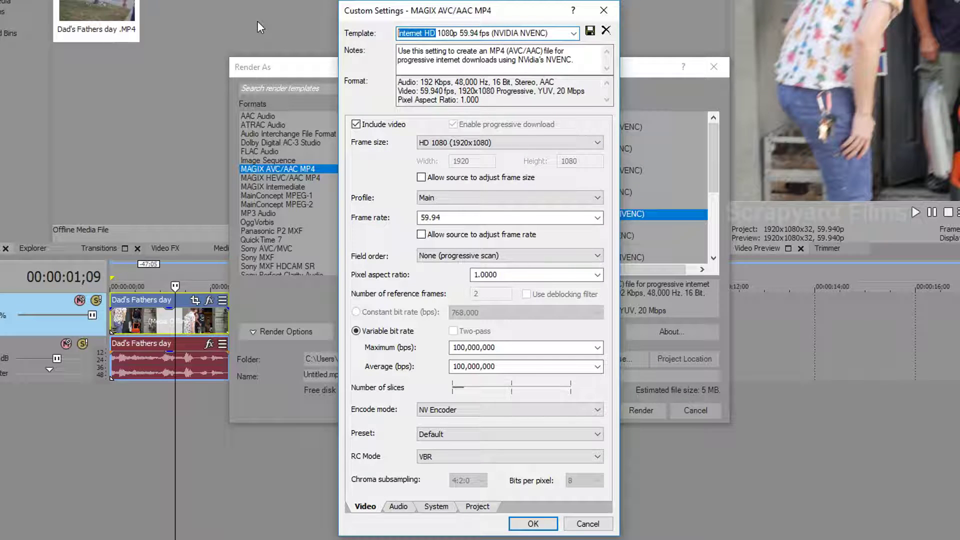
Name the template 'Syf - 1080p 59.94 fps (NVIDIA NVENC)' and save it.
type("Syf")
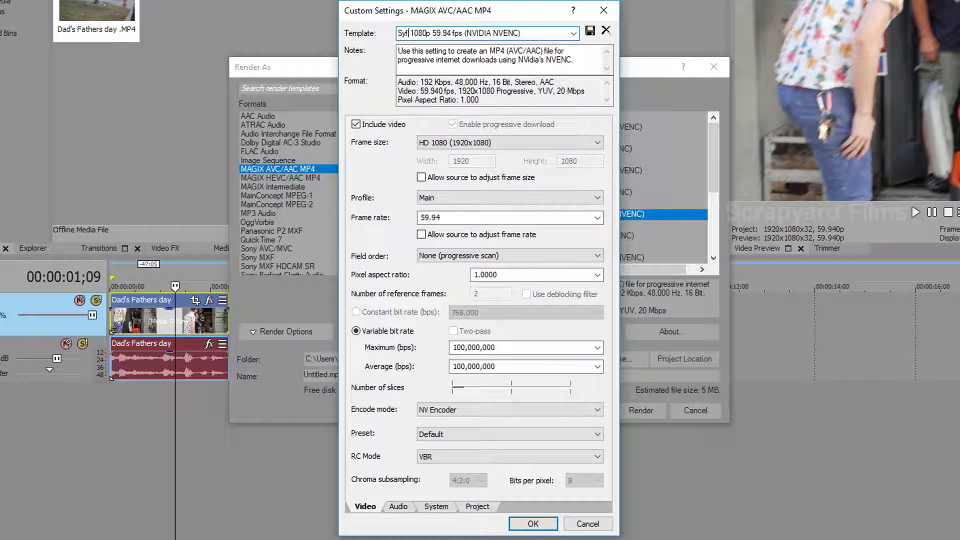
type(" -")
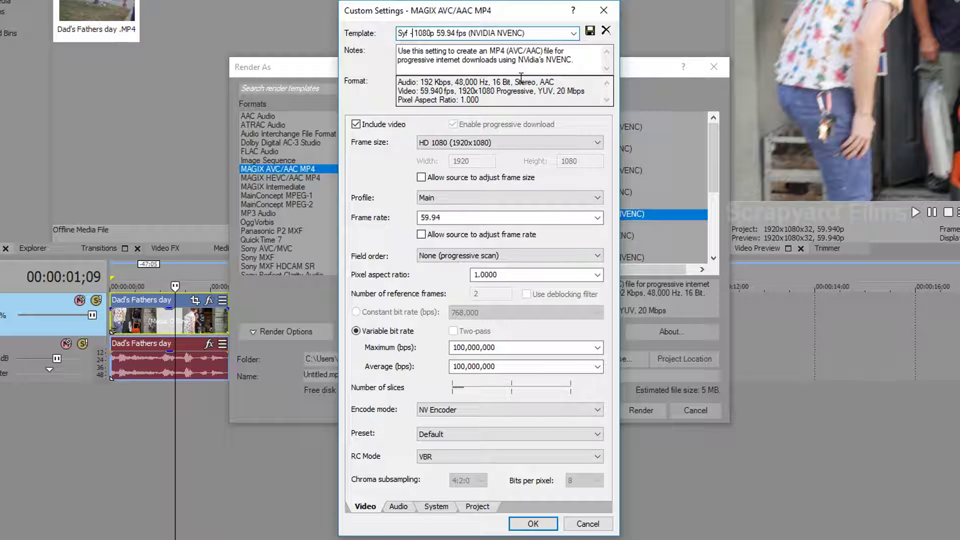
key("ctrl+a")
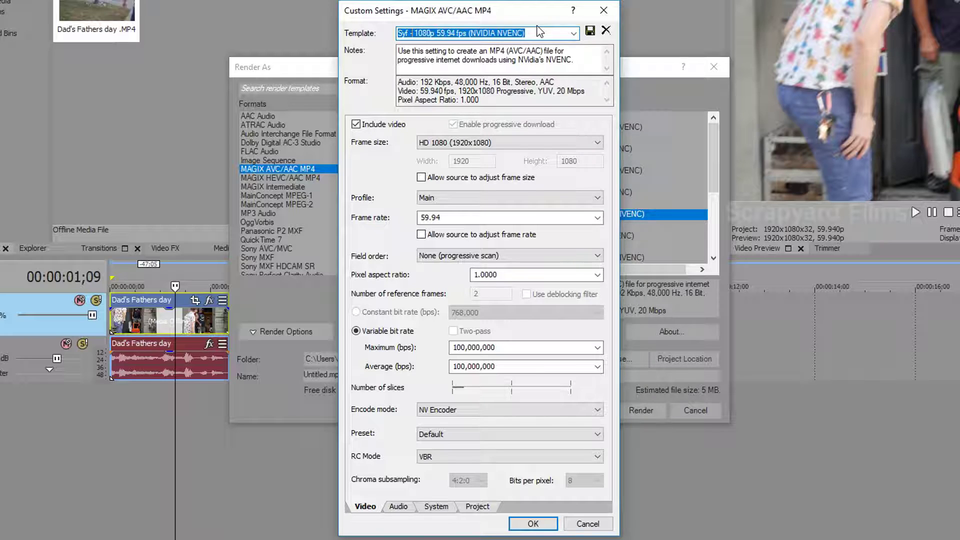
left_click(590, 31)
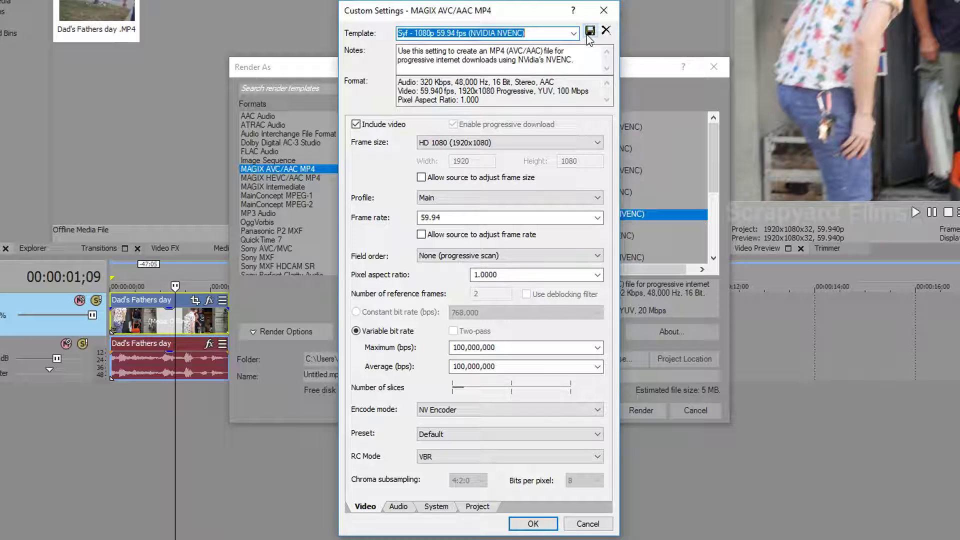
left_click(598, 219)
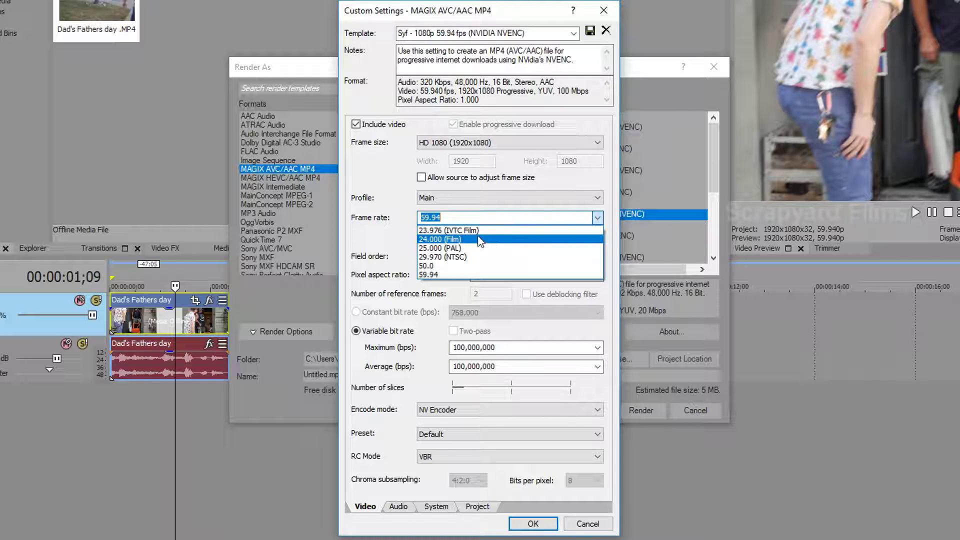
Set frame rate to 23.976, save as 'Syf - 1080p 23.97 fps (NVIDIA NVENC)', and return to templates.
left_click(460, 230)
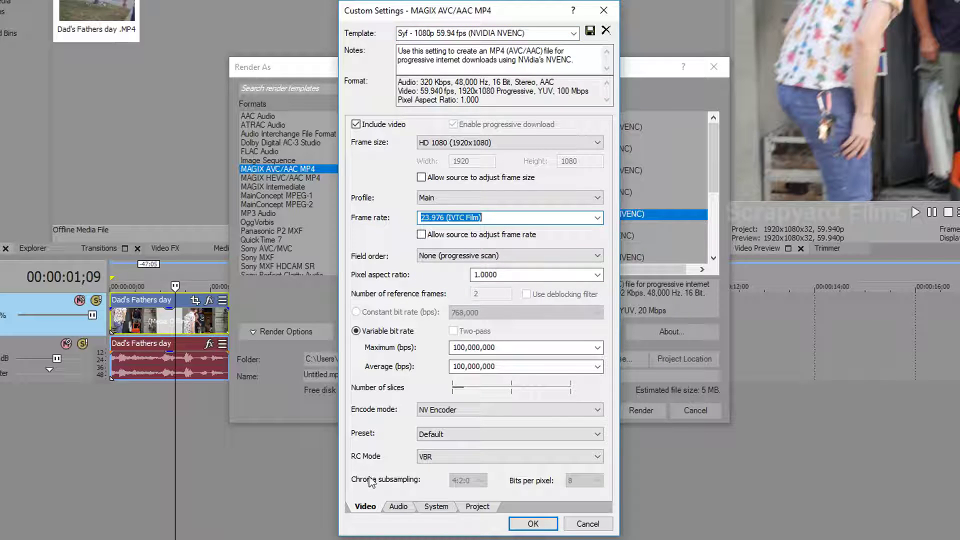
left_click(441, 31)
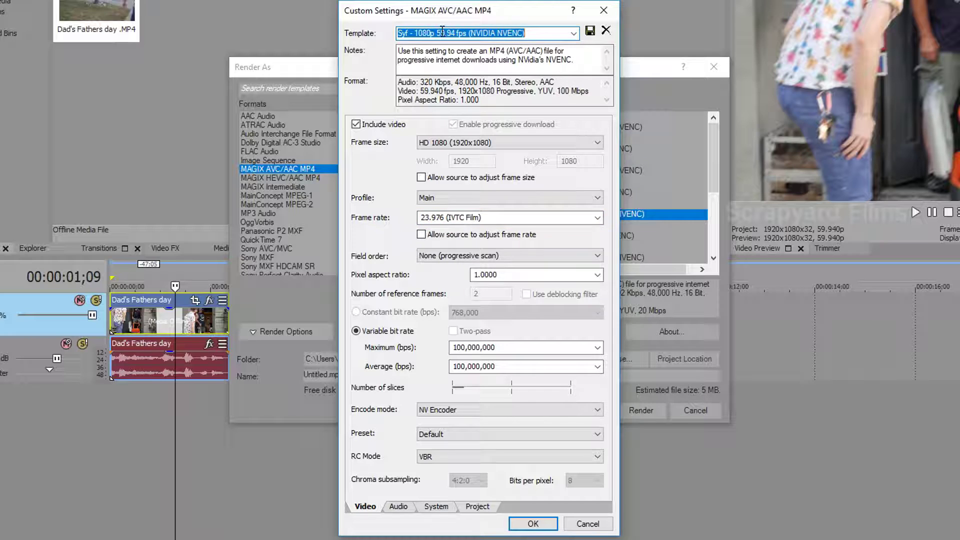
double_click(441, 31)
type("23.97")
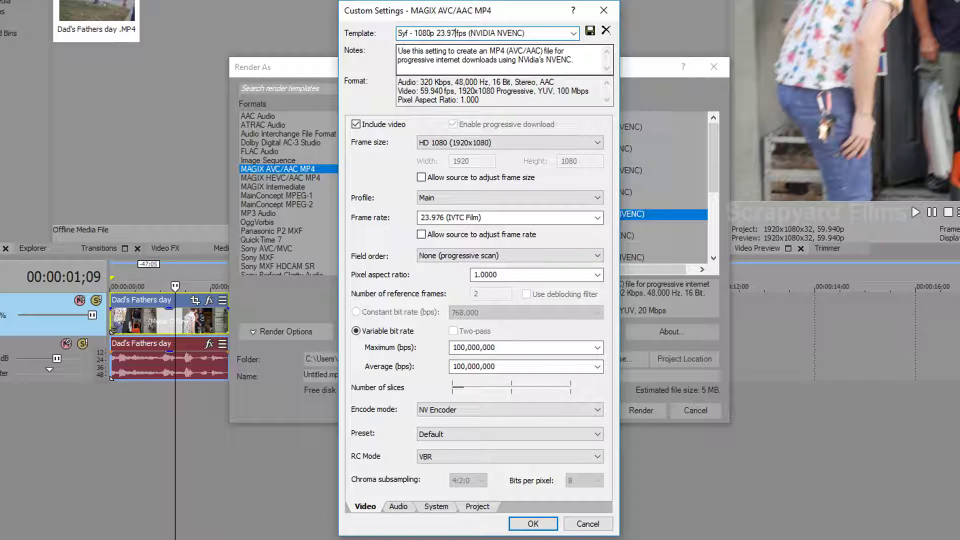
left_click(590, 31)
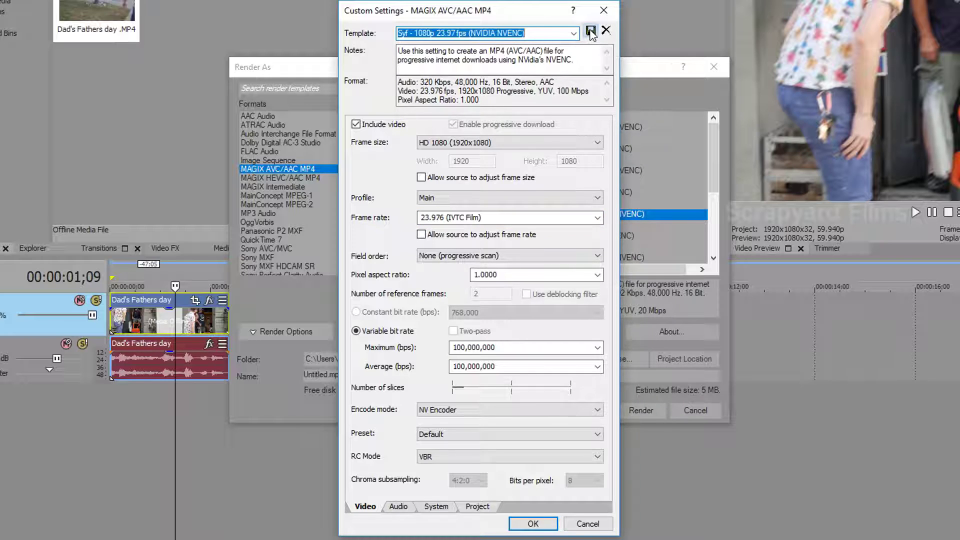
left_click(535, 521)
scroll(552, 244, "down", 1)
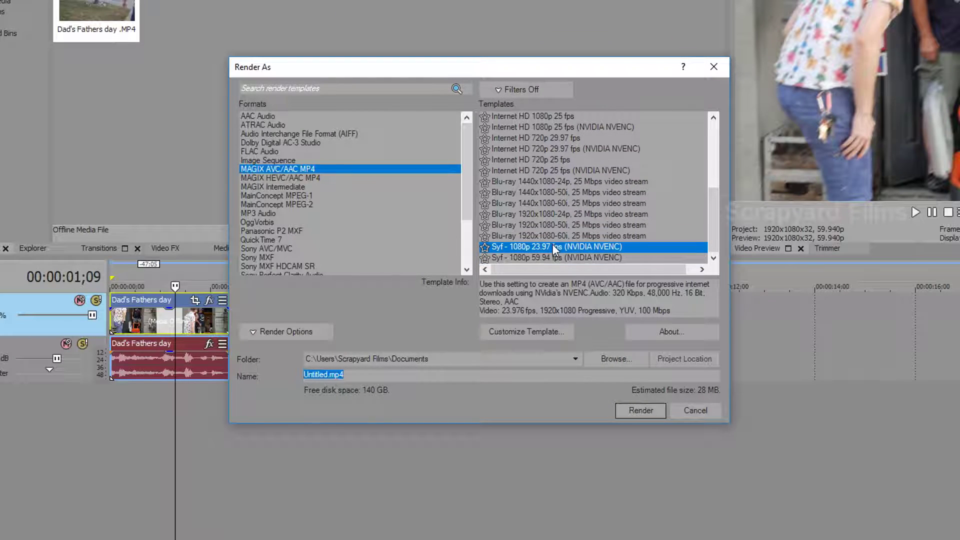
Star the Syf 23.97 fps and Syf 59.94 fps AVC templates as favourites.
left_click(484, 248)
left_click(485, 257)
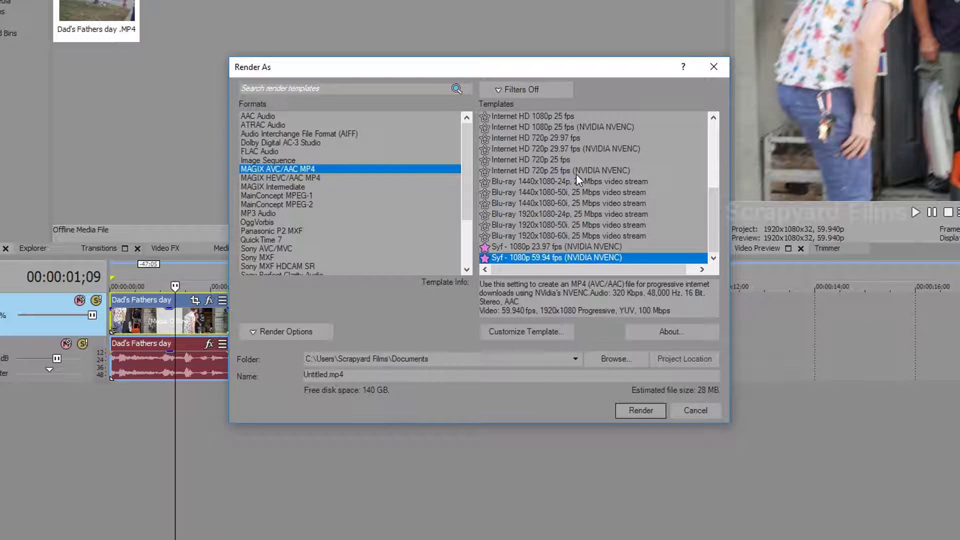
left_click(511, 247)
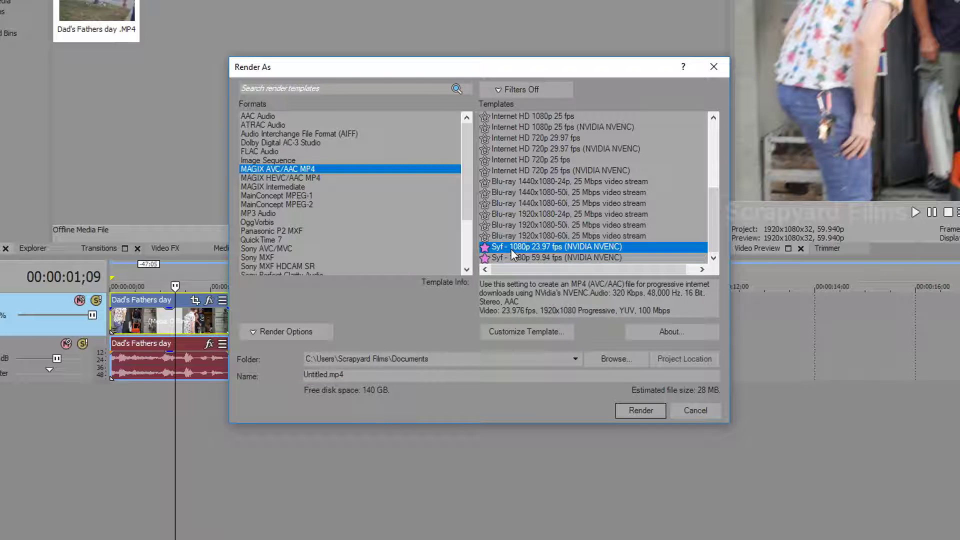
Customize the MAGIX HEVC/AAC MP4 Internet HD 1080p 59.94 fps (NVIDIA NVENC) template.
left_click(275, 178)
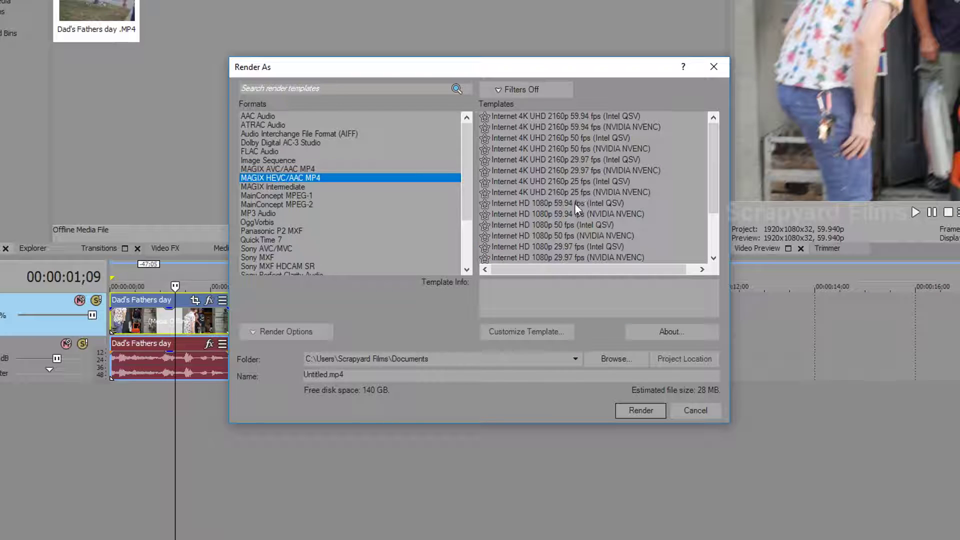
left_click(604, 214)
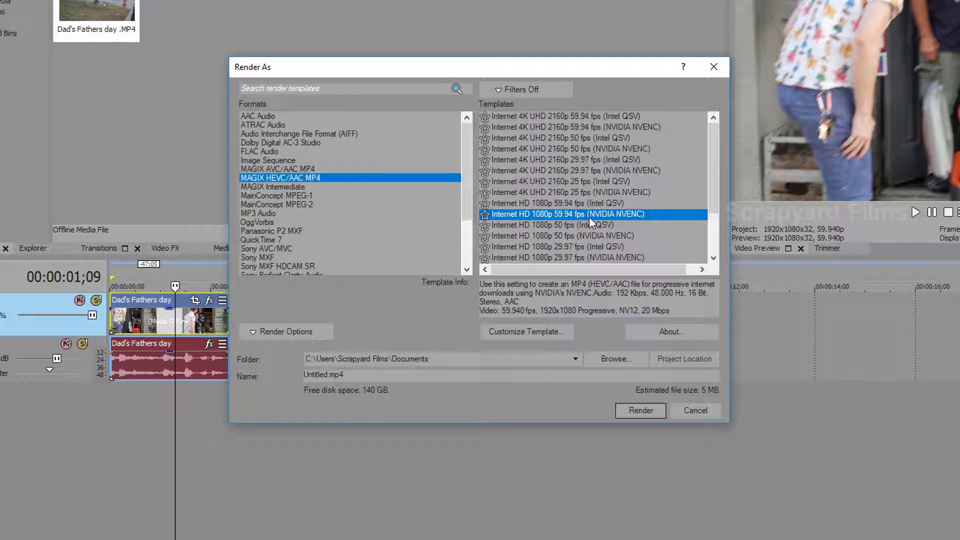
left_click(541, 330)
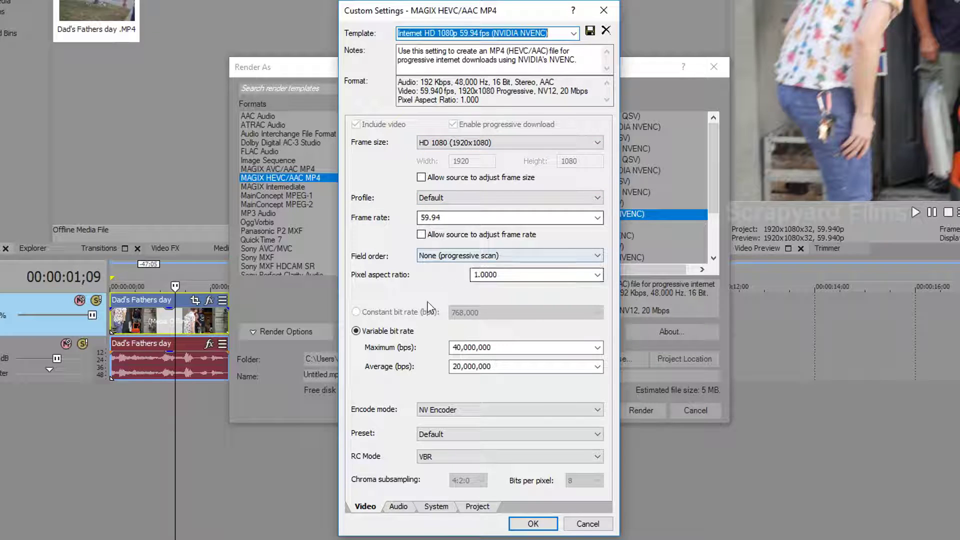
Set the HEVC maximum and average video bit rates to 100,000,000 bps.
double_click(498, 347)
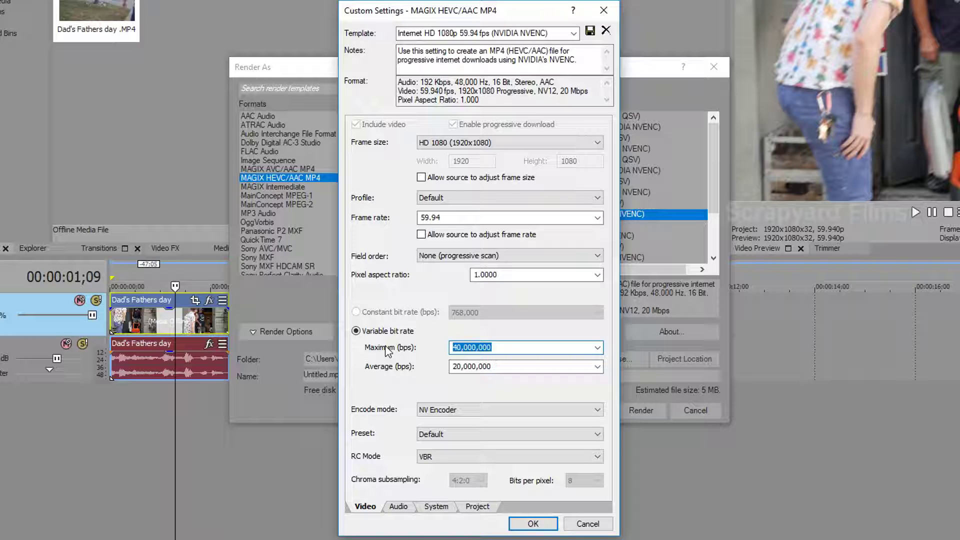
type("100,000,000")
key("ctrl+a")
key("ctrl+c")
key("Tab")
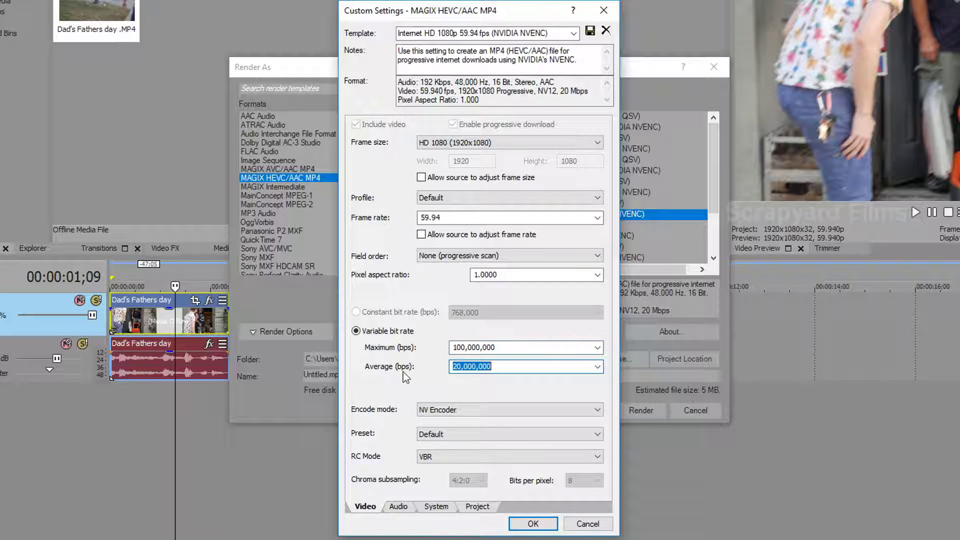
key("ctrl+v")
key("shift+Tab")
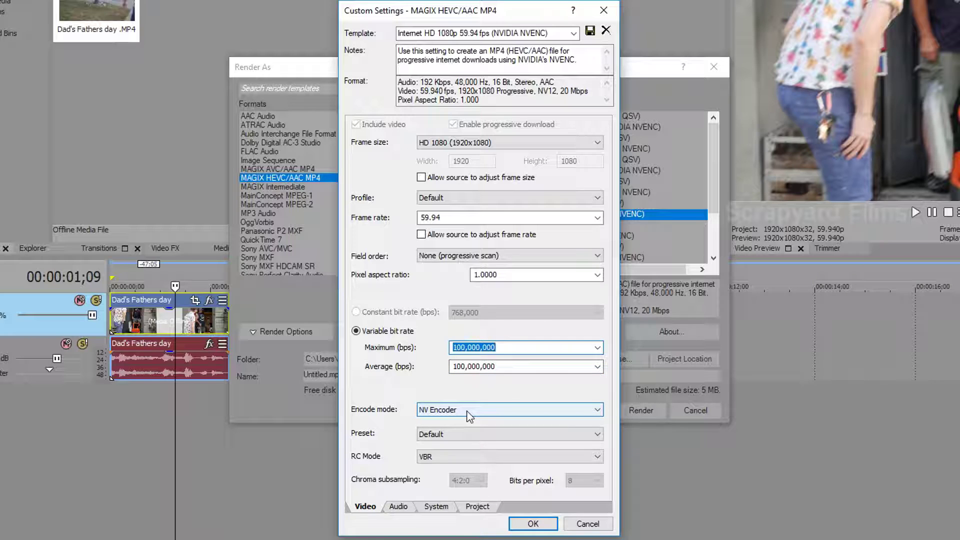
left_click(469, 410)
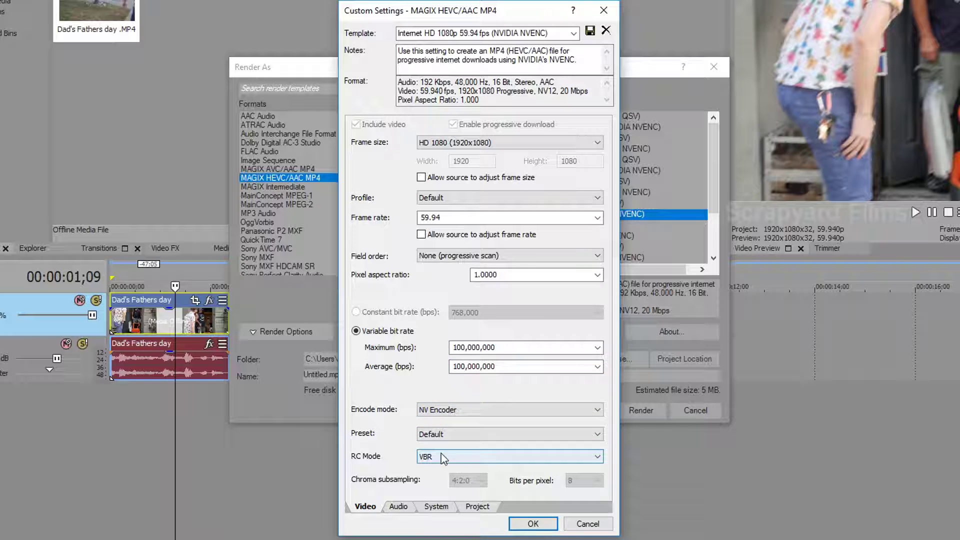
Set the audio bit rate to 320,000 bps and video rendering quality to Best.
left_click(400, 507)
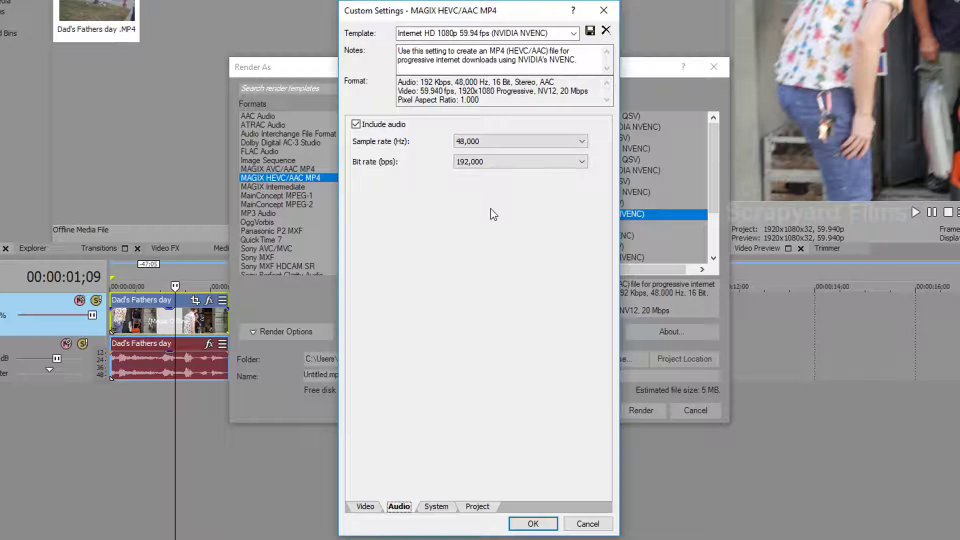
left_click(503, 161)
left_click(473, 377)
left_click(435, 507)
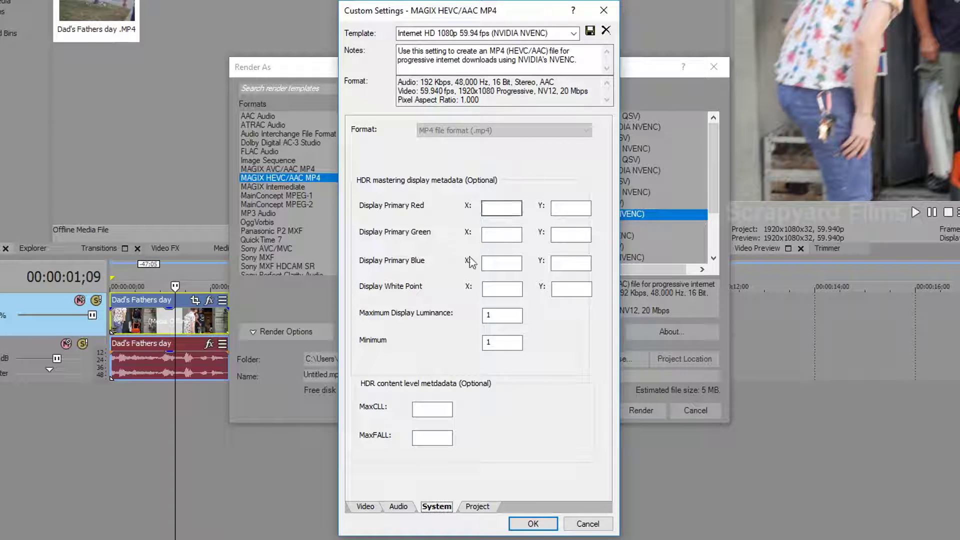
left_click(477, 507)
left_click(559, 129)
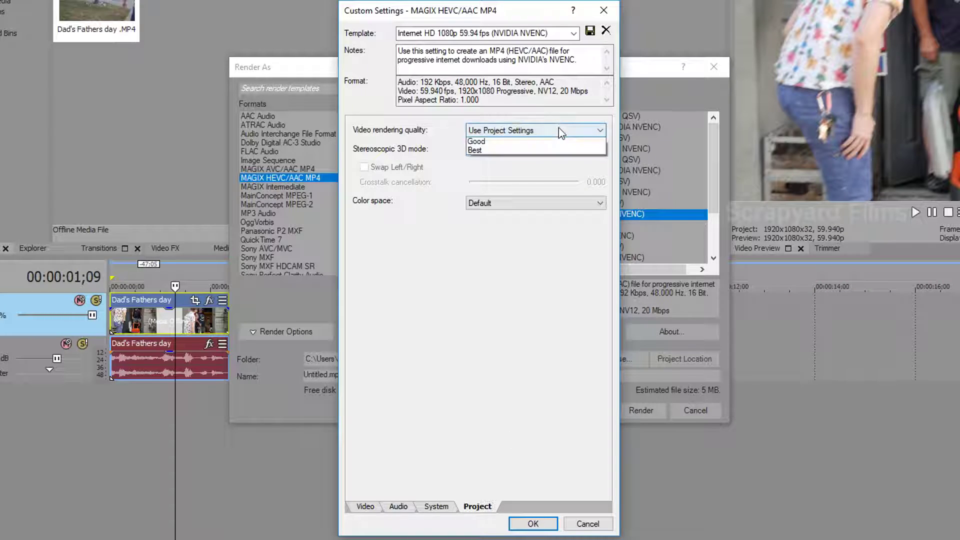
left_click(518, 183)
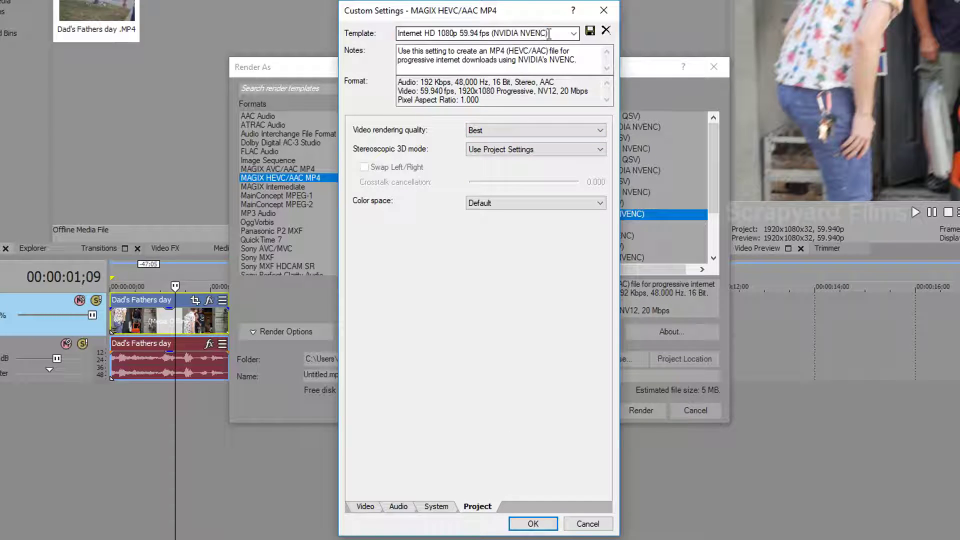
Rename the template to 'SyF - 1080p 59.94 fps (NVIDIA NVENC)' and save it.
left_click_drag(436, 33, 399, 33)
type("SyF -")
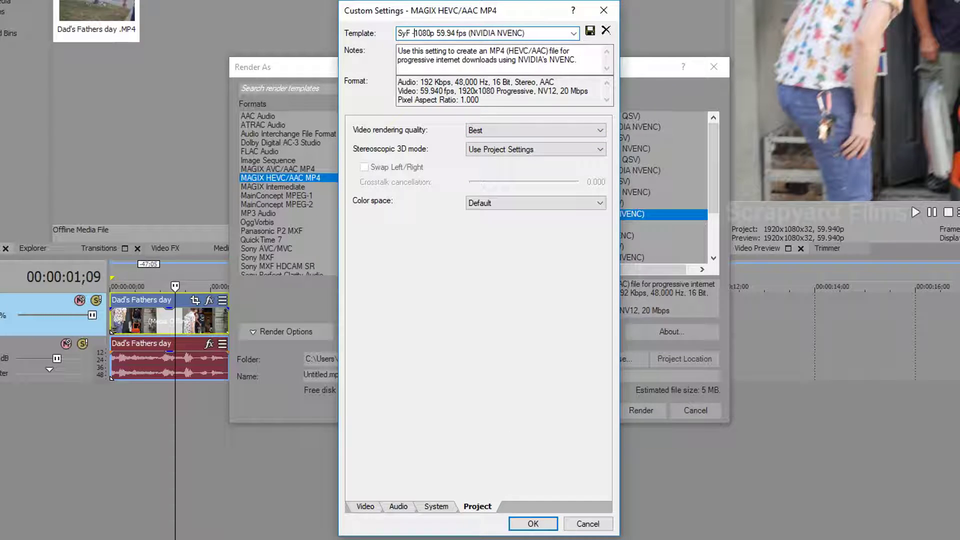
key("ctrl+a")
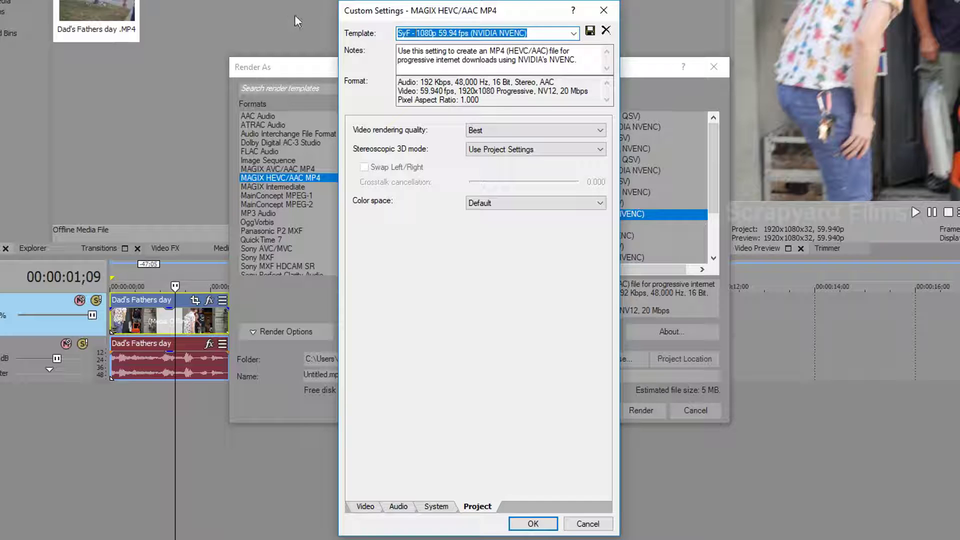
left_click(365, 506)
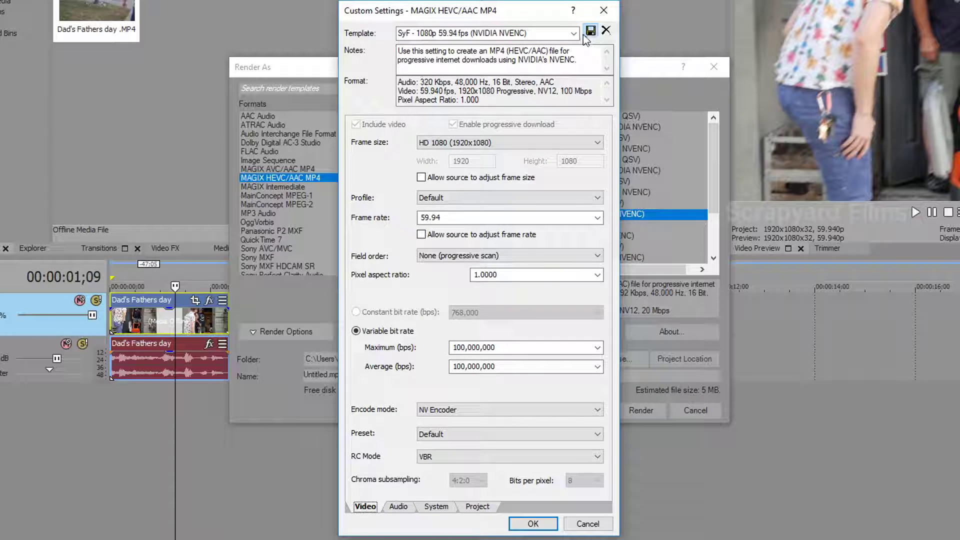
Set frame rate to 23.976 and save as 'SyF - 1080p 23.97 fps (NVIDIA NVENC)'.
left_click(597, 218)
left_click(600, 226)
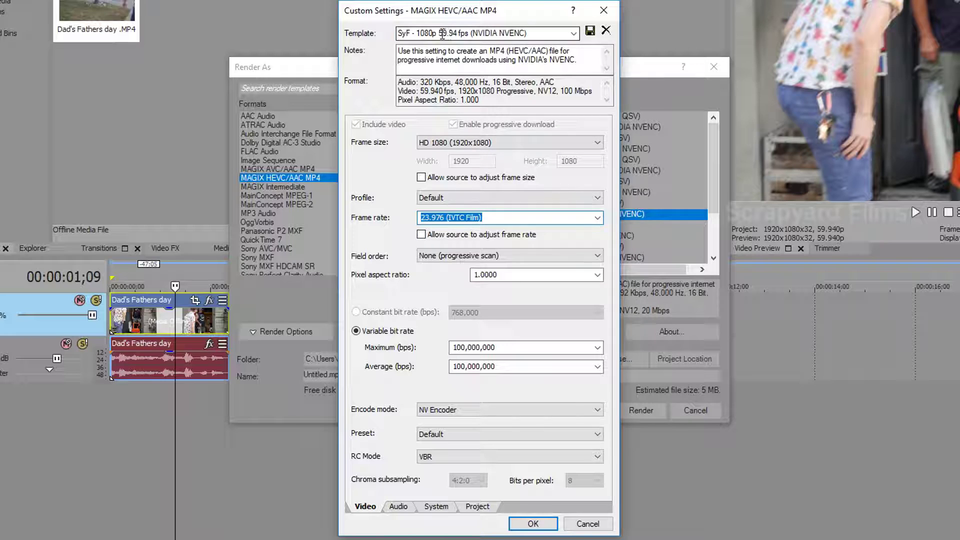
left_click(439, 32)
double_click(439, 31)
type("23.97")
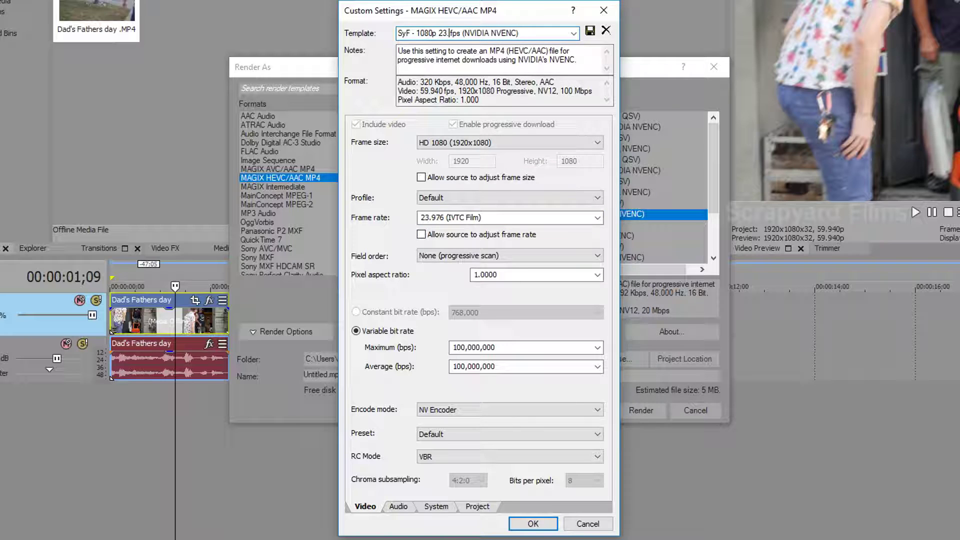
left_click(591, 31)
Confirm the custom settings, then star the SyF HEVC 23.976 and 59.94 fps templates as favourites.
left_click(520, 522)
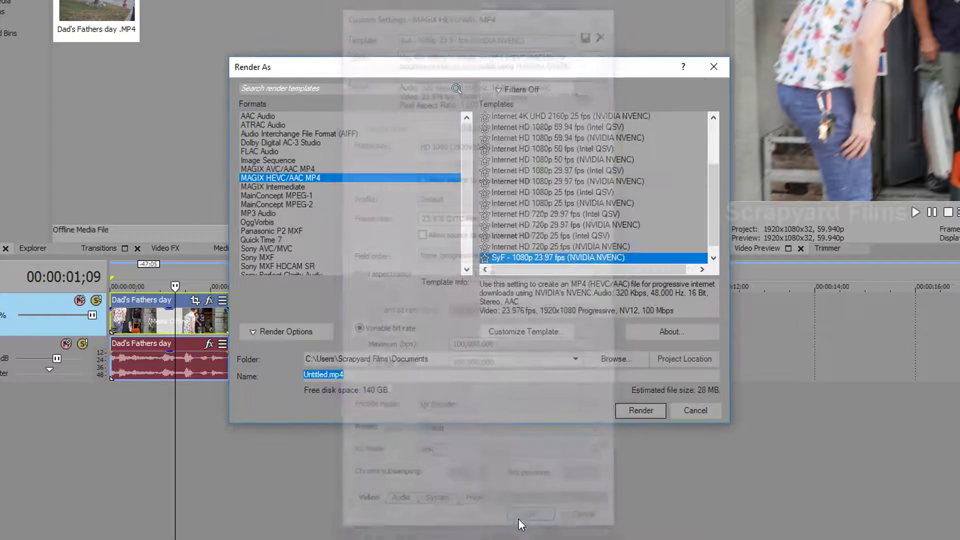
left_click(485, 246)
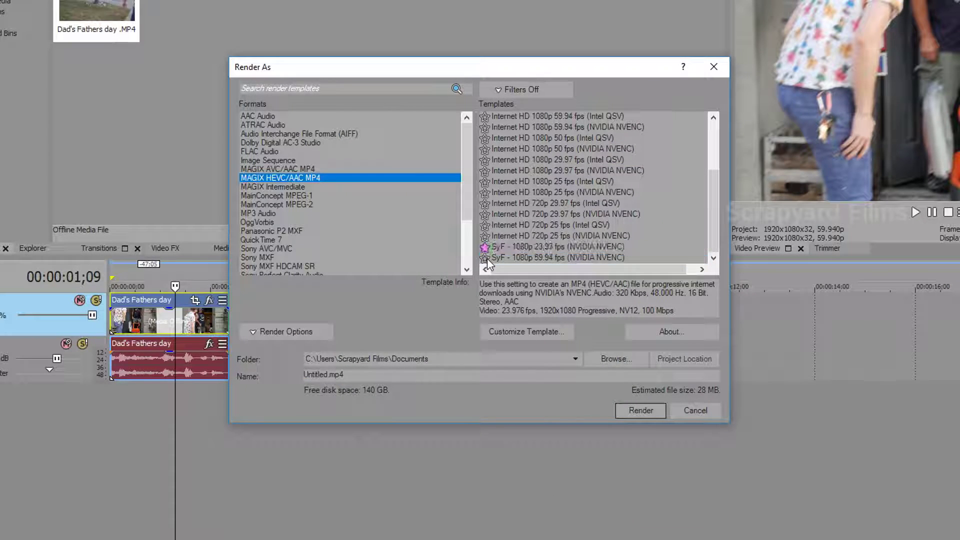
left_click(486, 257)
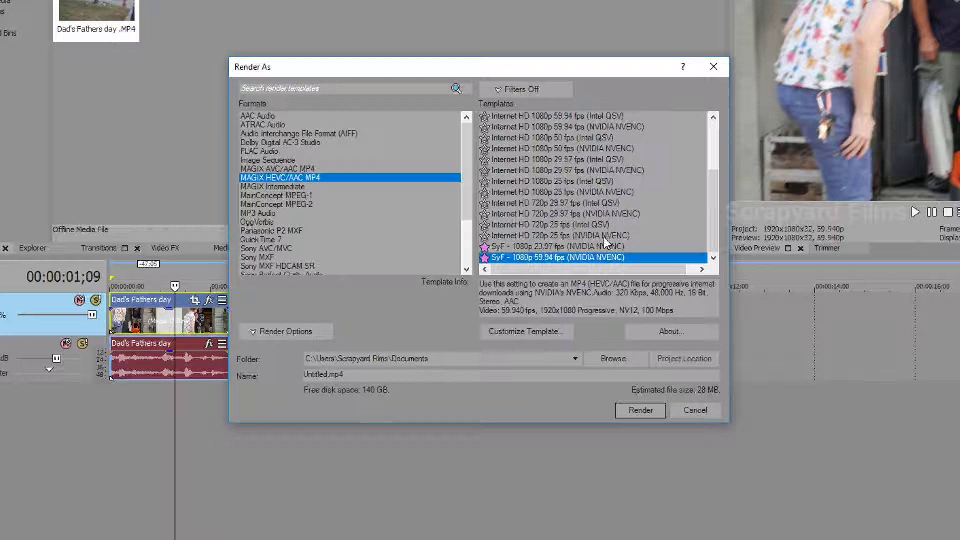
left_click(810, 111)
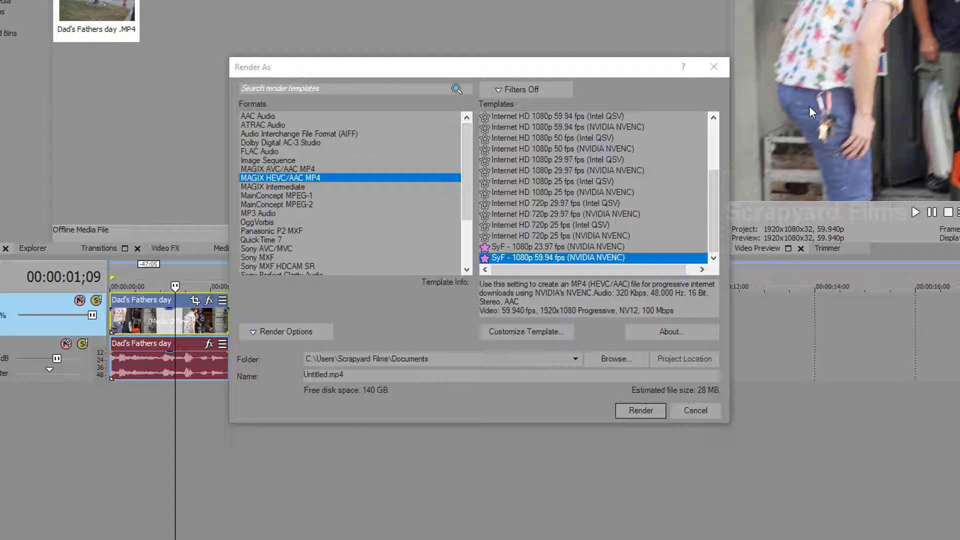